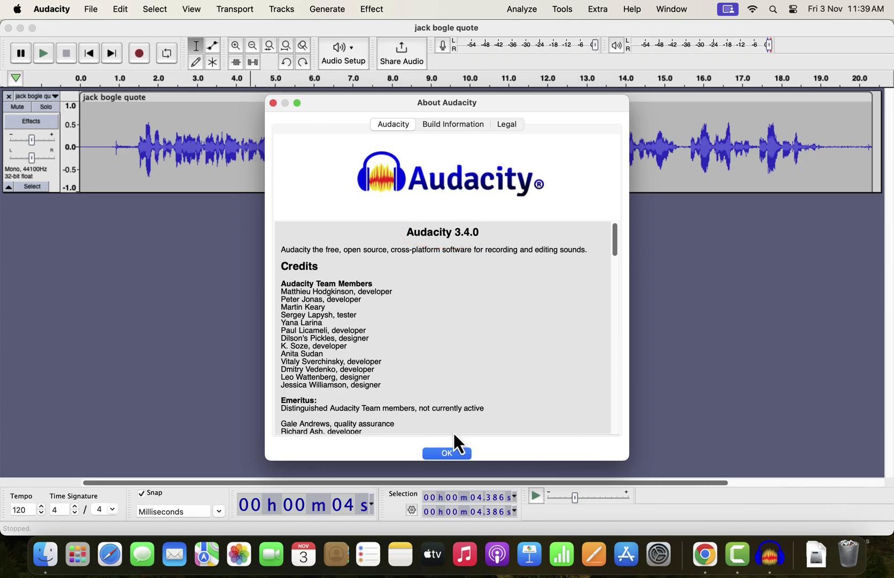
Close the About Audacity 3.4.0 window to reveal the jack bogle quote waveform
click(453, 455)
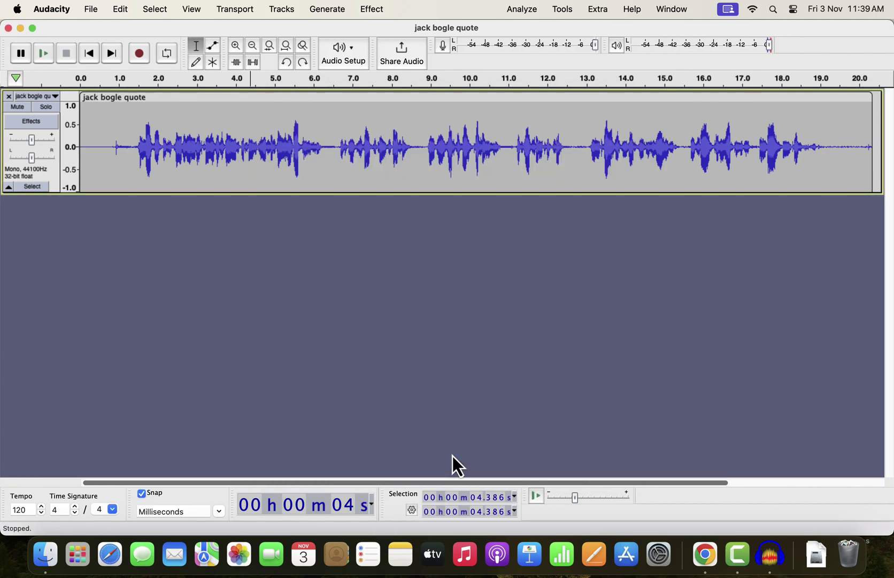
Switch to the Audacity 3.4 changelog and read down through Major features to Time stretching
key(super+Tab)
key(super+Tab)
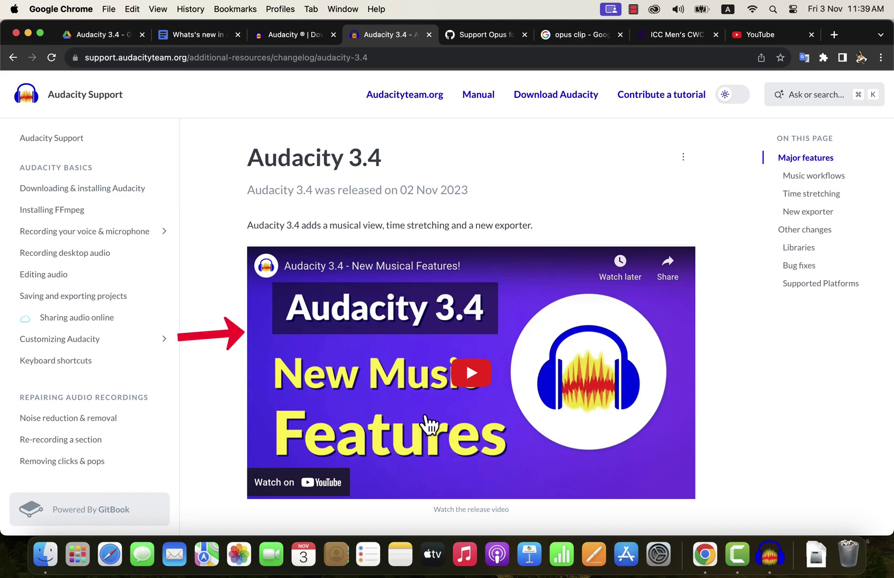
scroll(430, 425, down, 5)
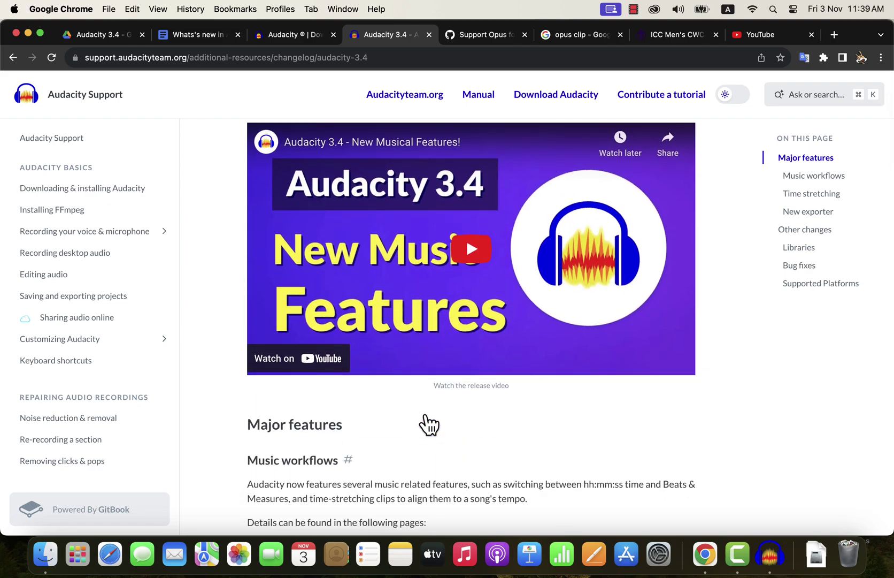
scroll(430, 425, down, 3)
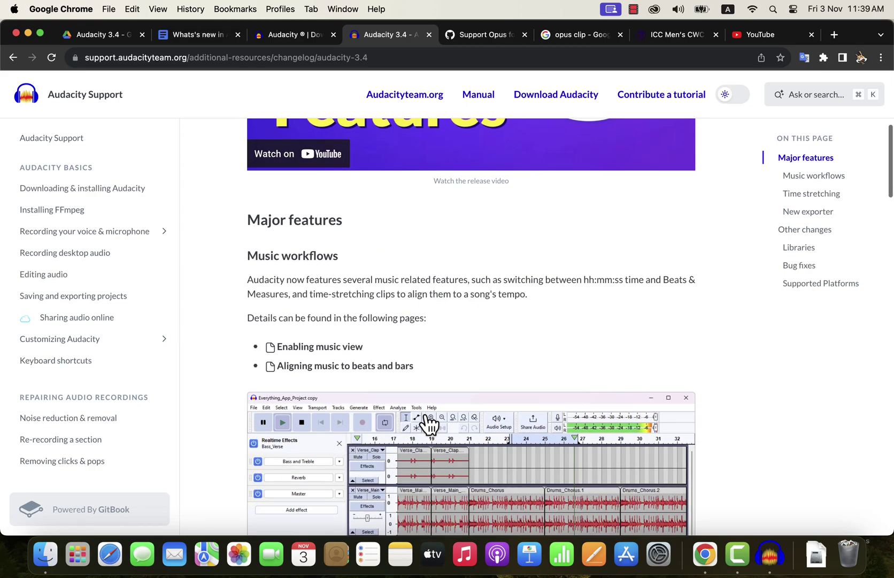
scroll(429, 423, down, 4)
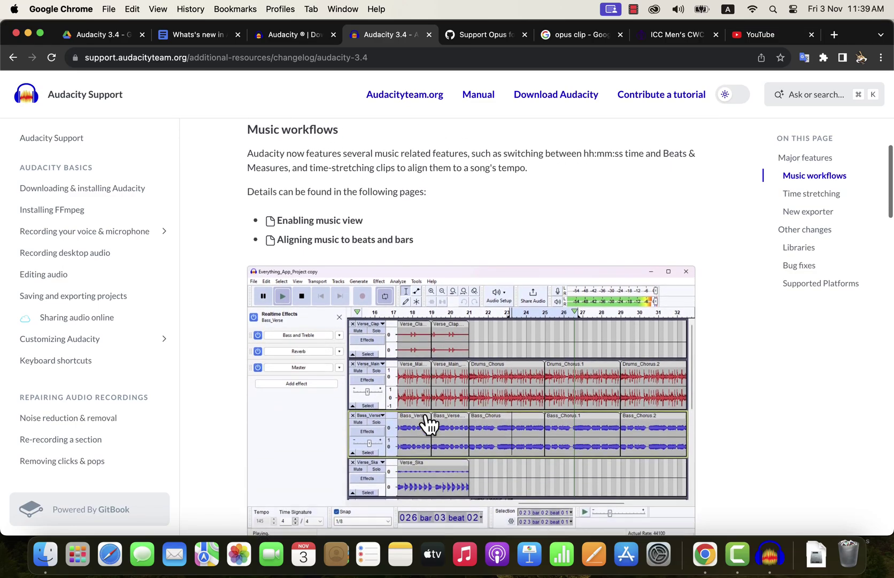
scroll(430, 423, down, 3)
scroll(430, 424, down, 3)
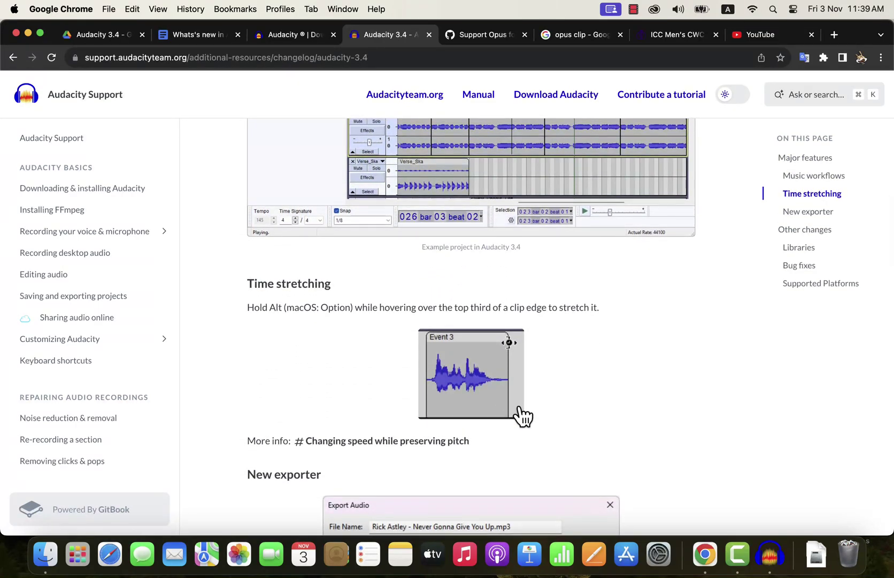
Split the jack bogle quote clip at 8.788 s and 6.457 s, moving the later part right
key(super+Tab)
click(423, 152)
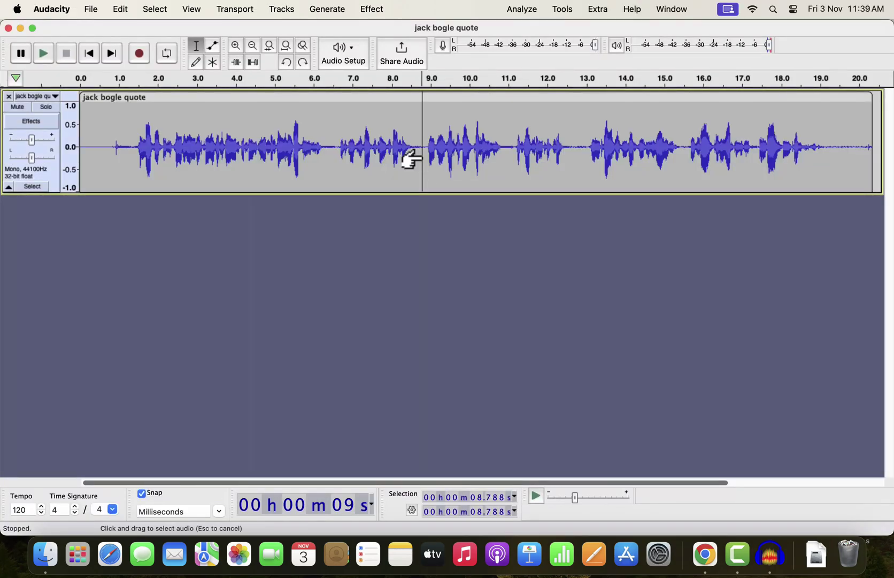
key(super+i)
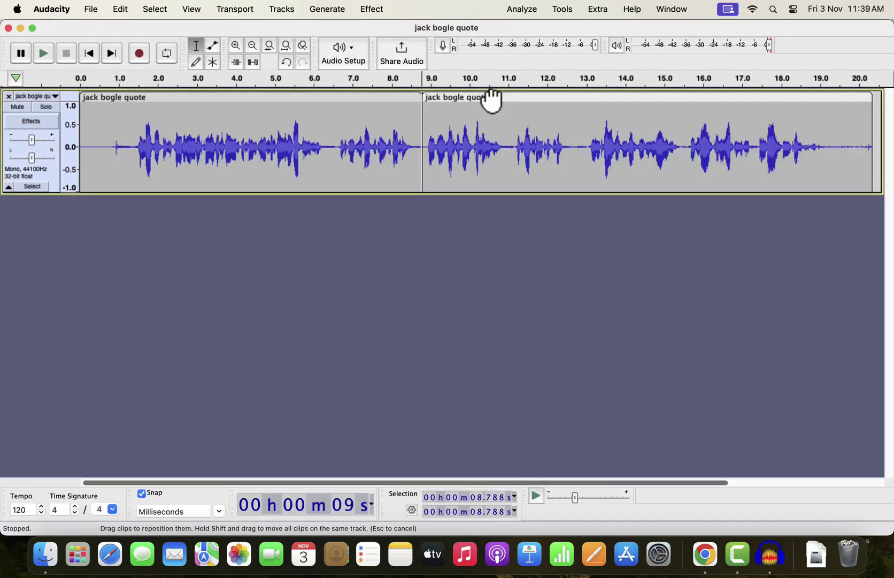
drag(491, 99, 541, 90)
click(331, 114)
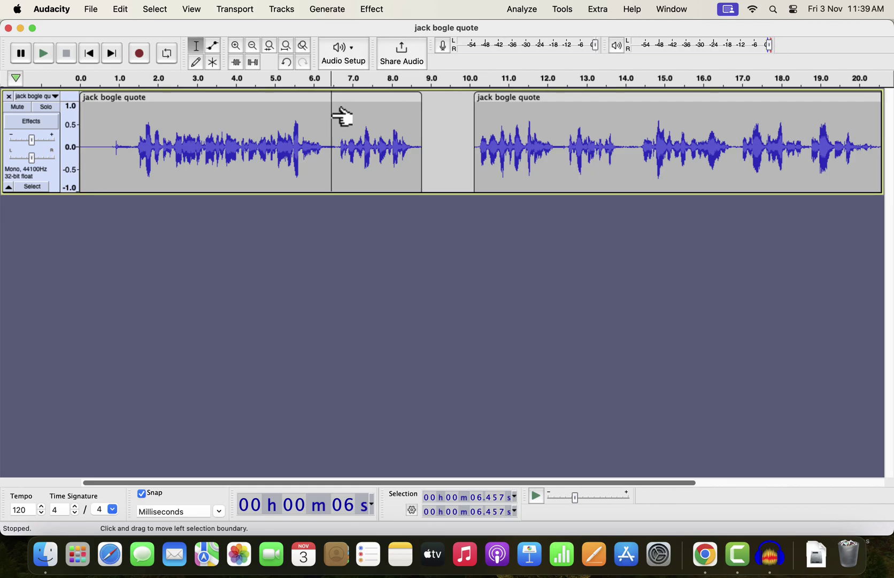
key(super+i)
Spread the three clips apart and time-stretch the middle clip to 64% speed
drag(493, 96, 546, 97)
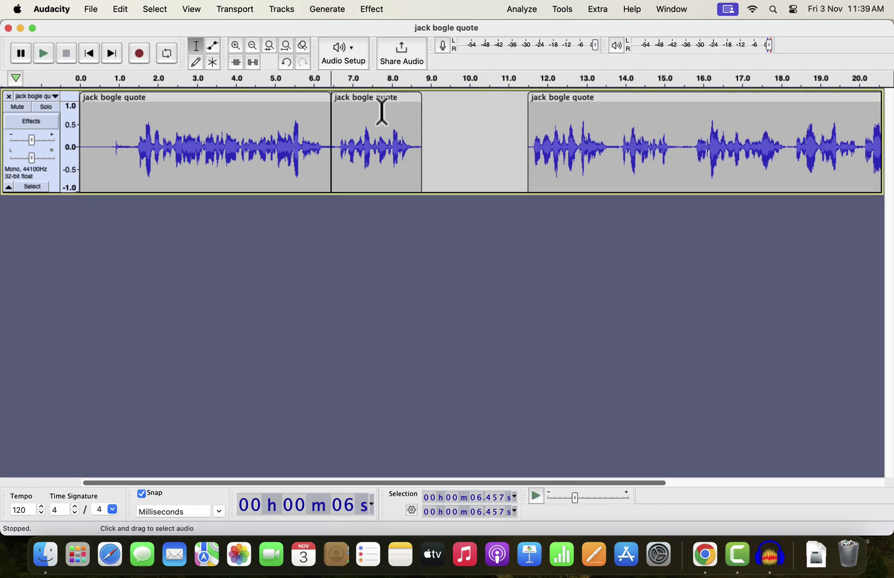
drag(382, 109, 411, 96)
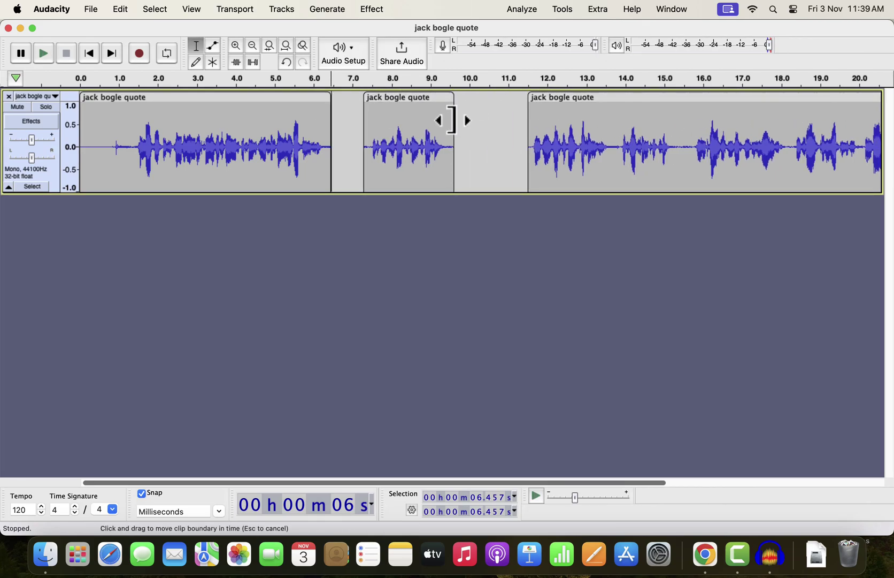
mouse_move(460, 120)
mouse_down()
mouse_move(478, 119)
mouse_move(449, 118)
mouse_up()
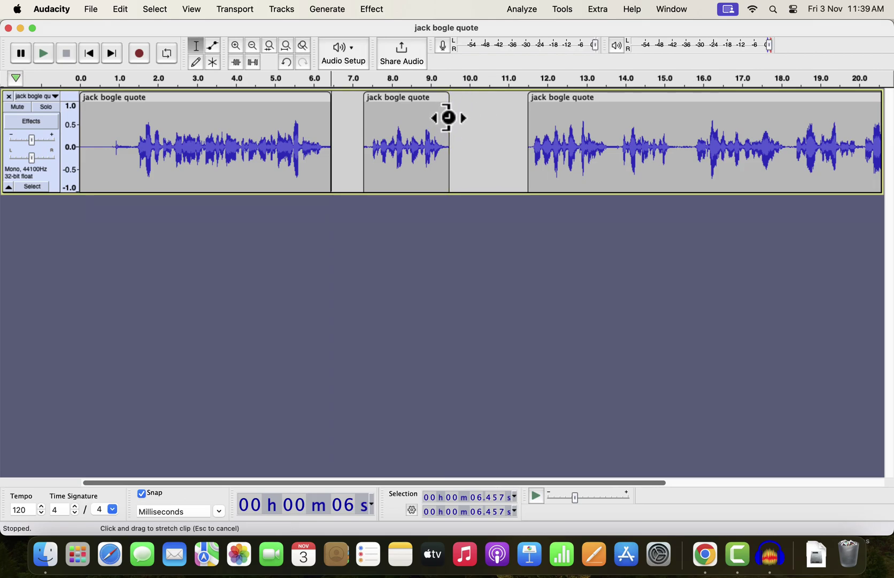
drag(448, 118, 498, 113)
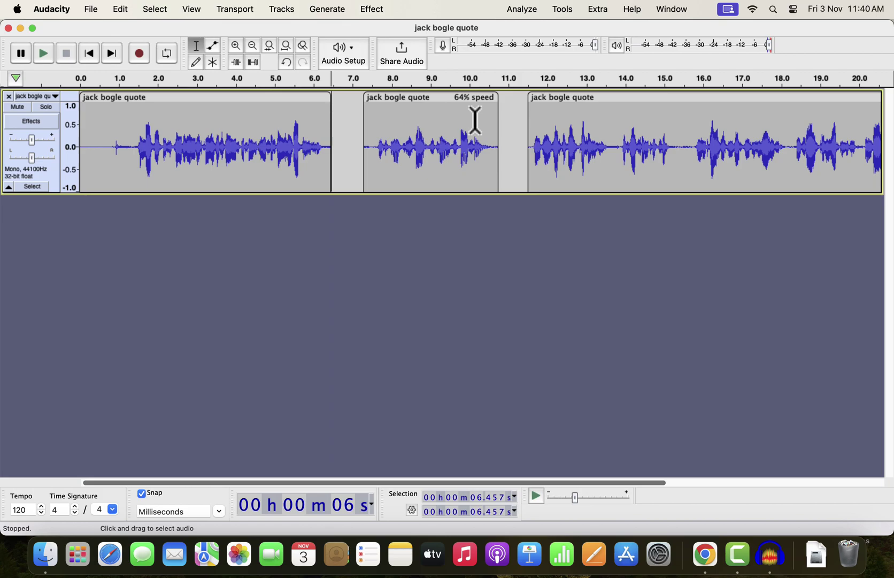
Scroll further down the Audacity 3.4 changelog, then return to the project
key(super+Tab)
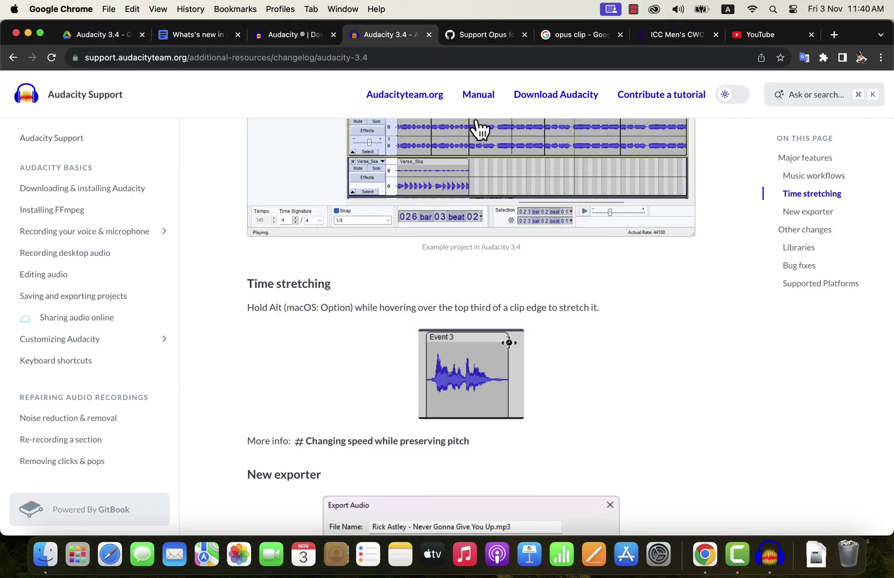
scroll(365, 323, down, 5)
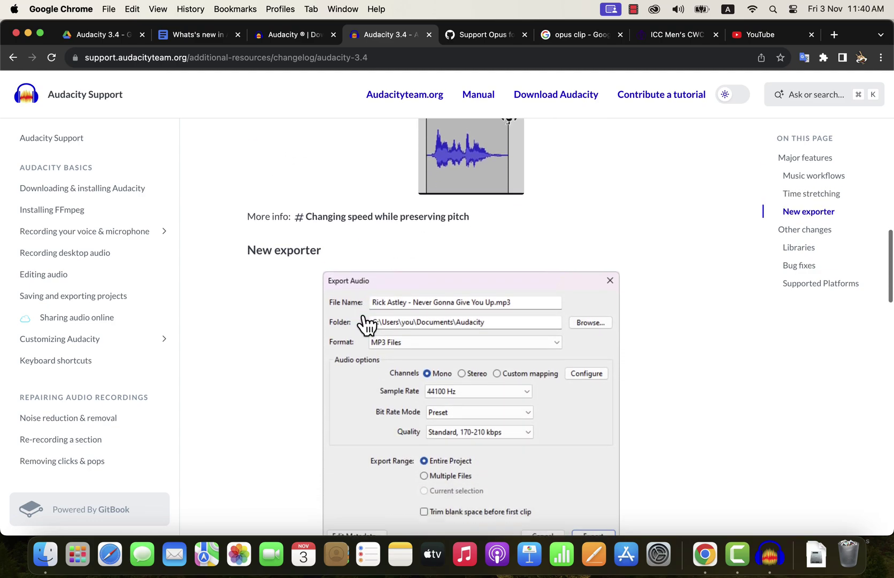
scroll(365, 323, down, 2)
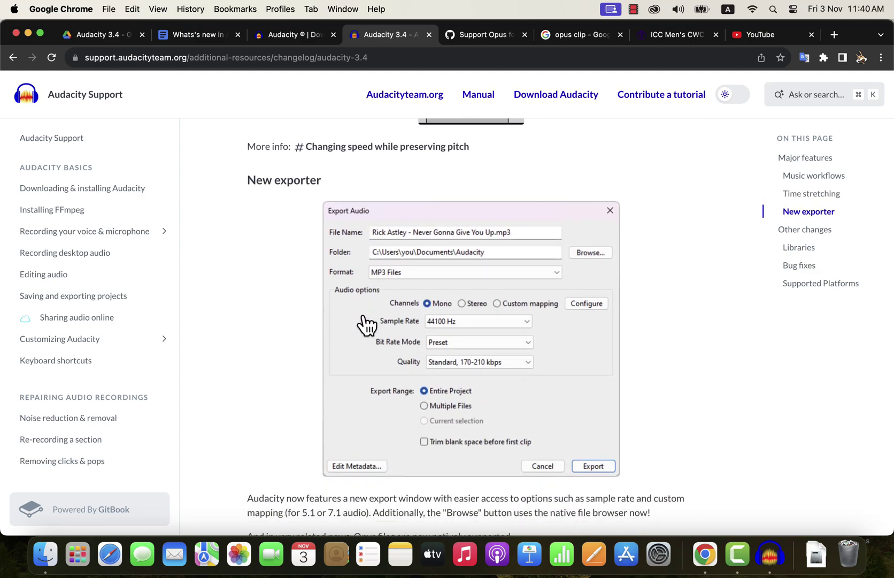
key(super+Tab)
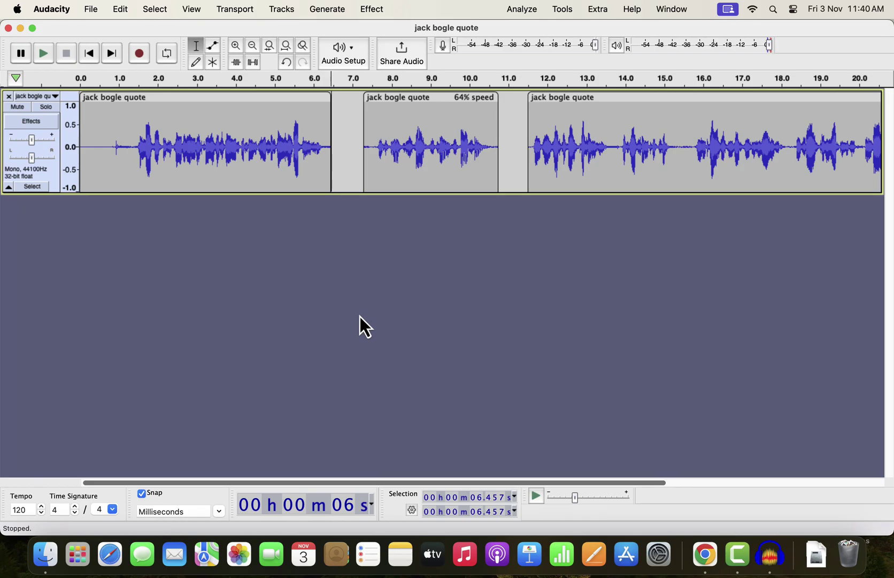
click(91, 9)
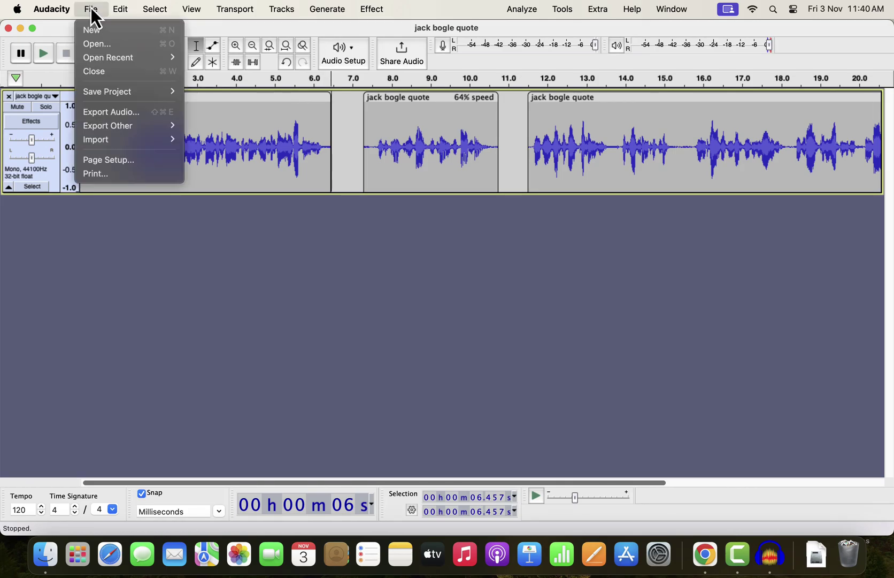
click(107, 115)
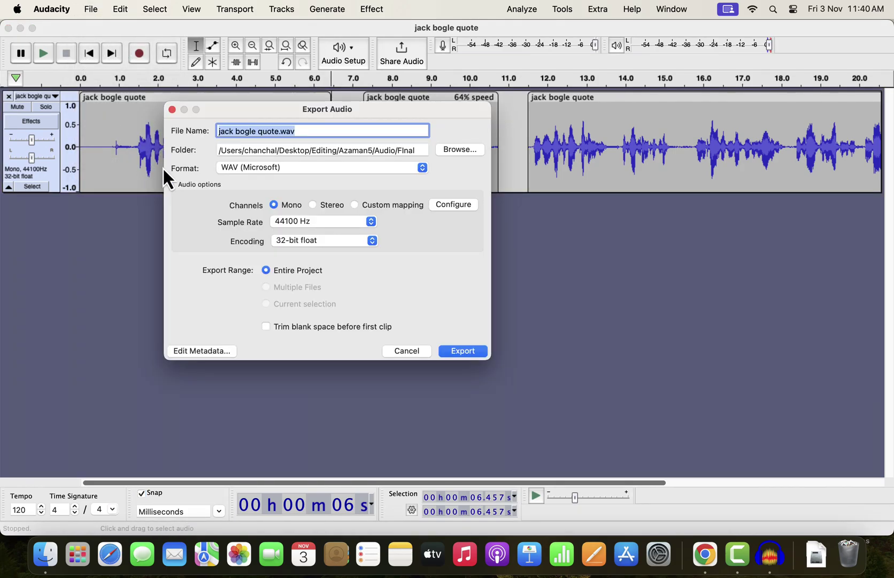
click(347, 173)
click(347, 174)
click(210, 349)
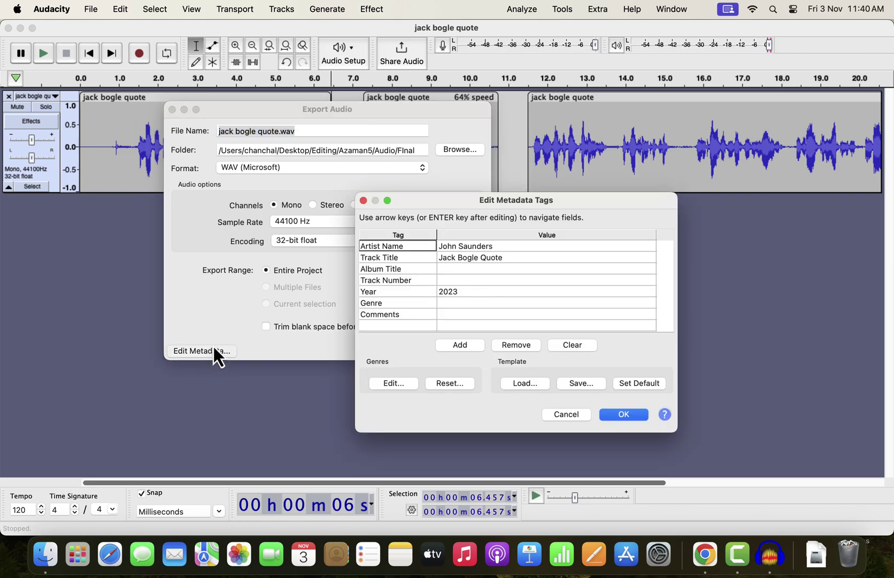
click(363, 200)
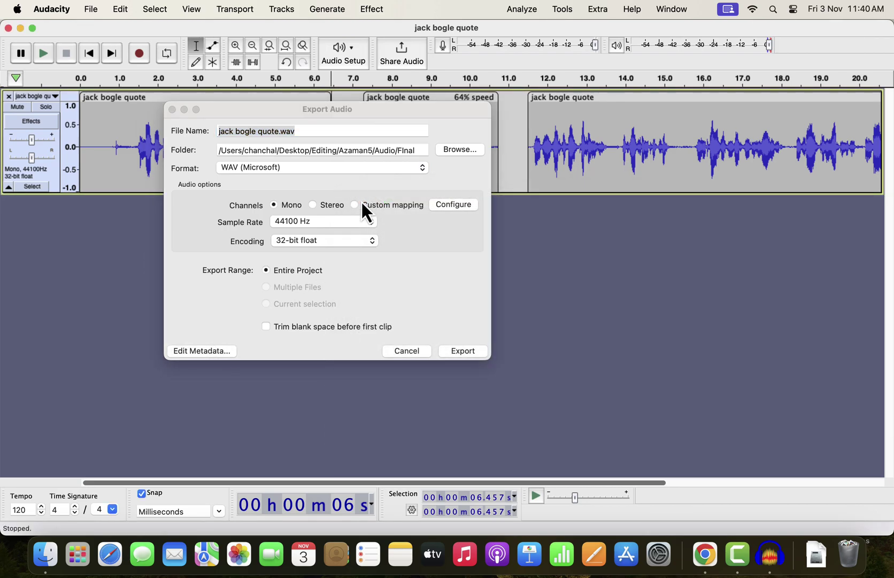
click(396, 352)
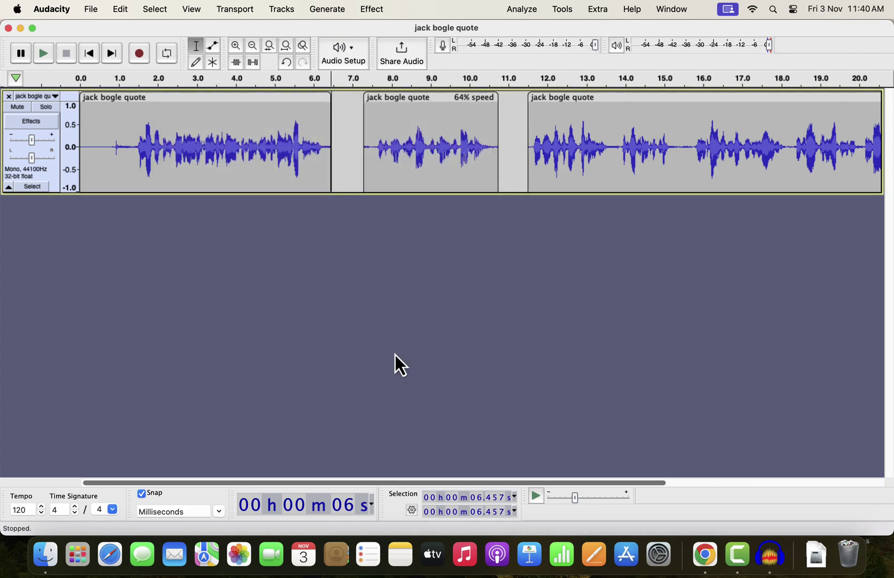
Scroll the changelog to Other changes and highlight the #2330 note about clip borders
key(super+Tab)
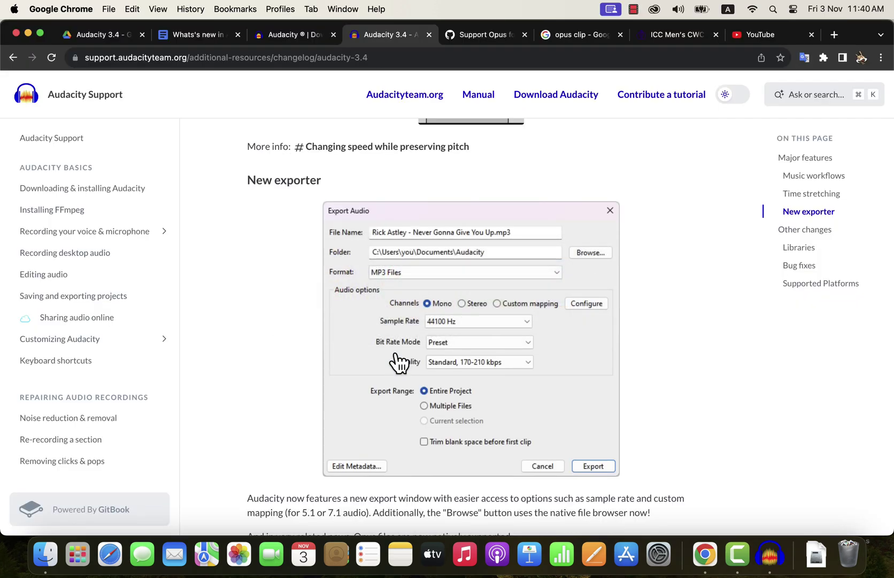
scroll(396, 354, down, 10)
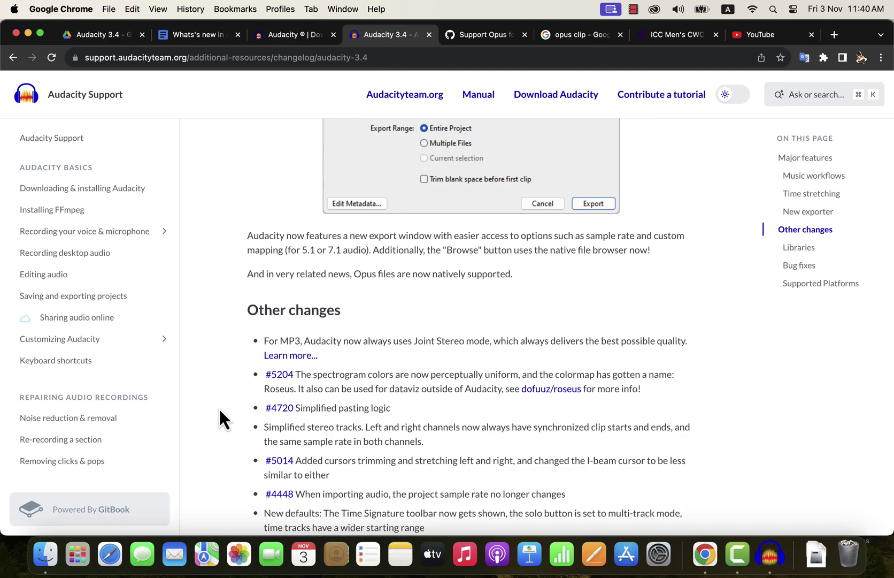
scroll(219, 408, down, 6)
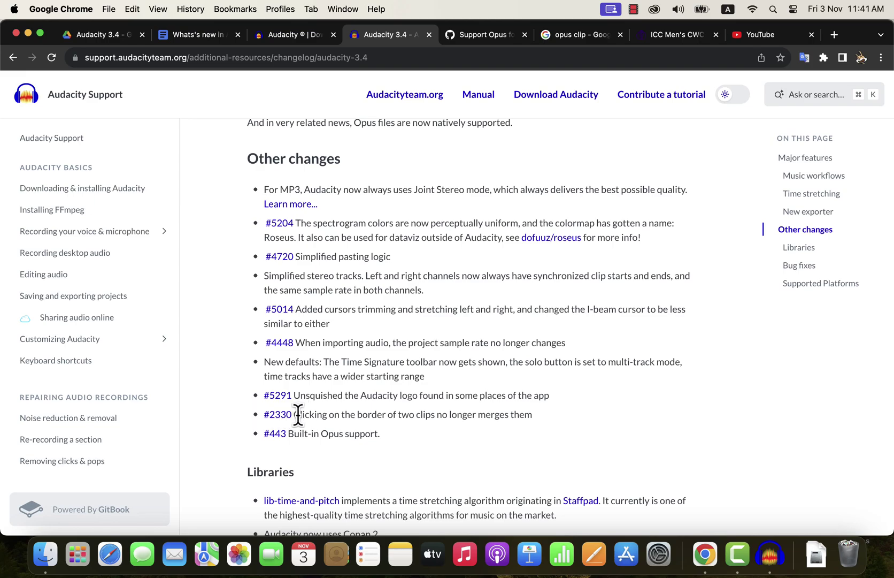
drag(294, 414, 544, 421)
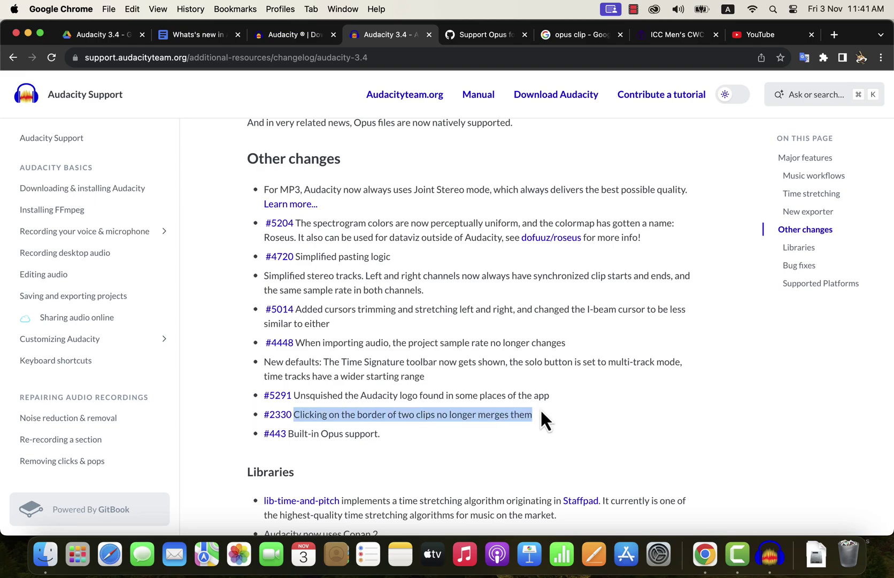
key(super+Tab)
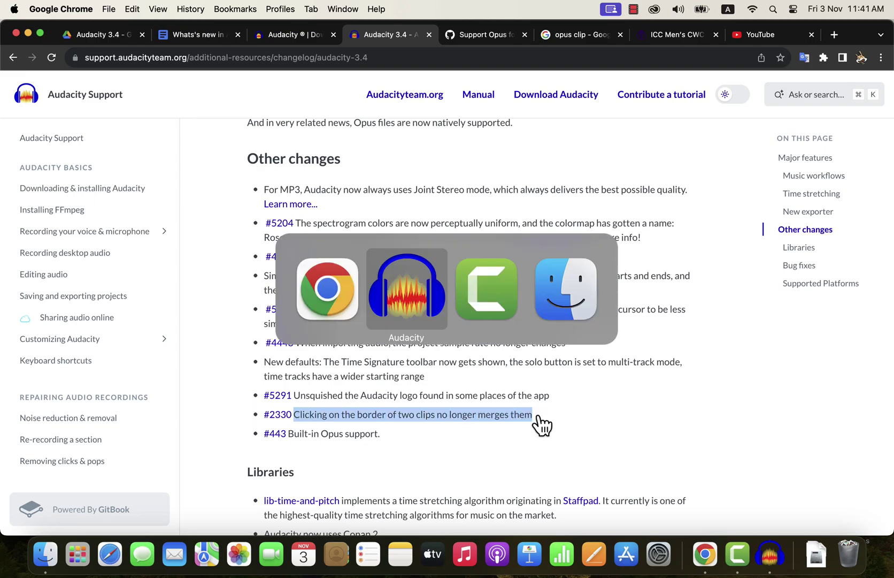
Select across the two clips' boundary and merge them with Edit > Audio Clips > Join
mouse_move(465, 99)
mouse_down()
mouse_move(497, 103)
mouse_move(465, 107)
mouse_up()
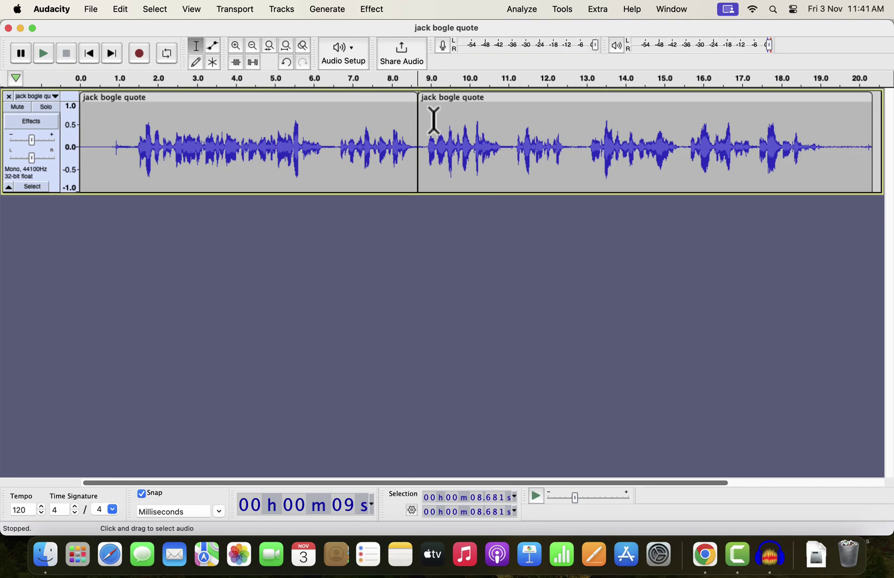
drag(432, 119, 412, 121)
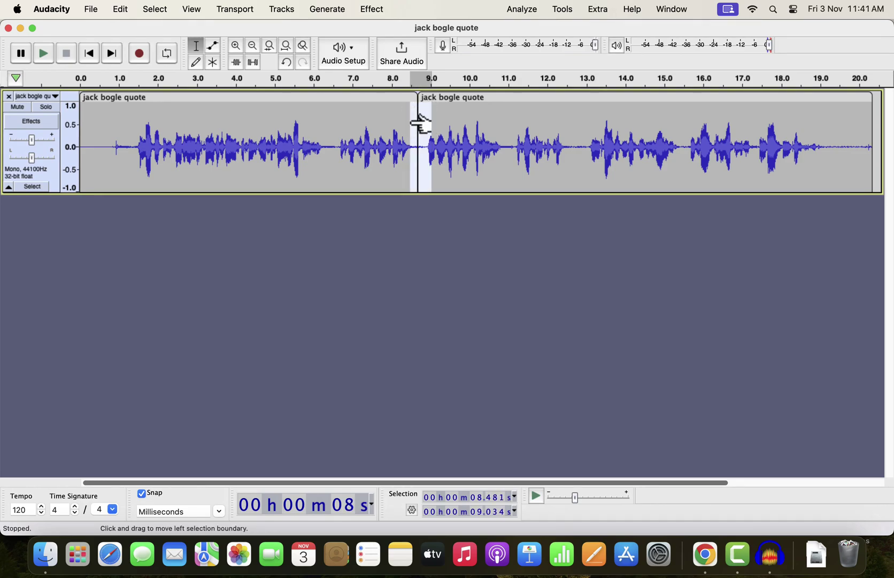
click(121, 8)
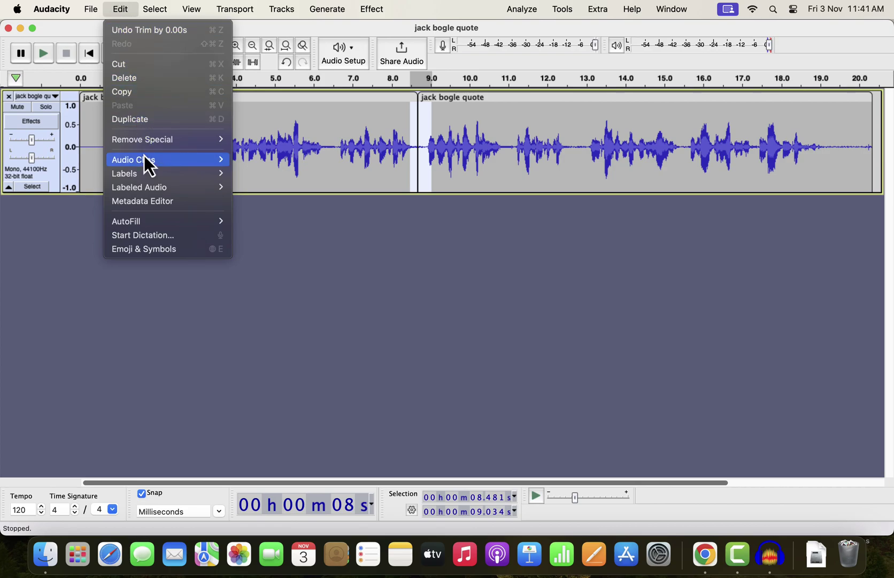
mouse_move(146, 160)
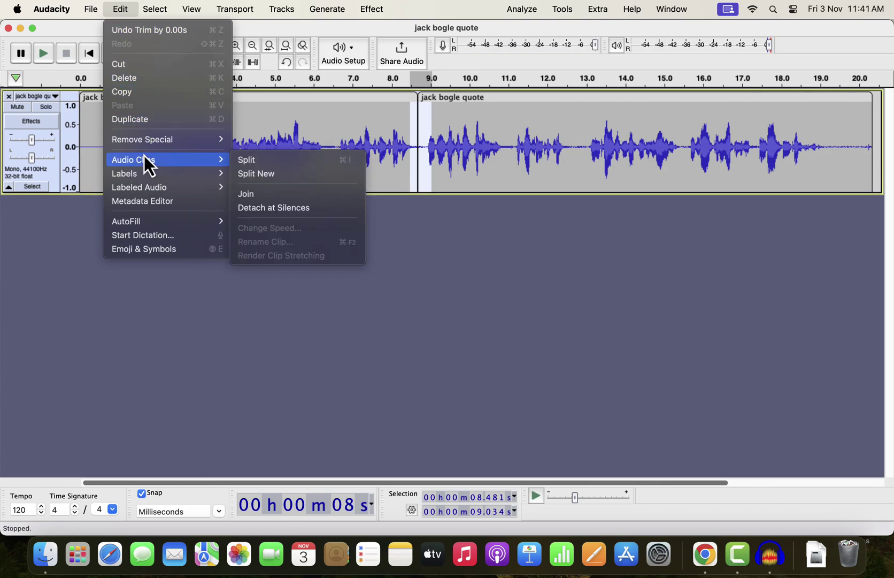
click(246, 198)
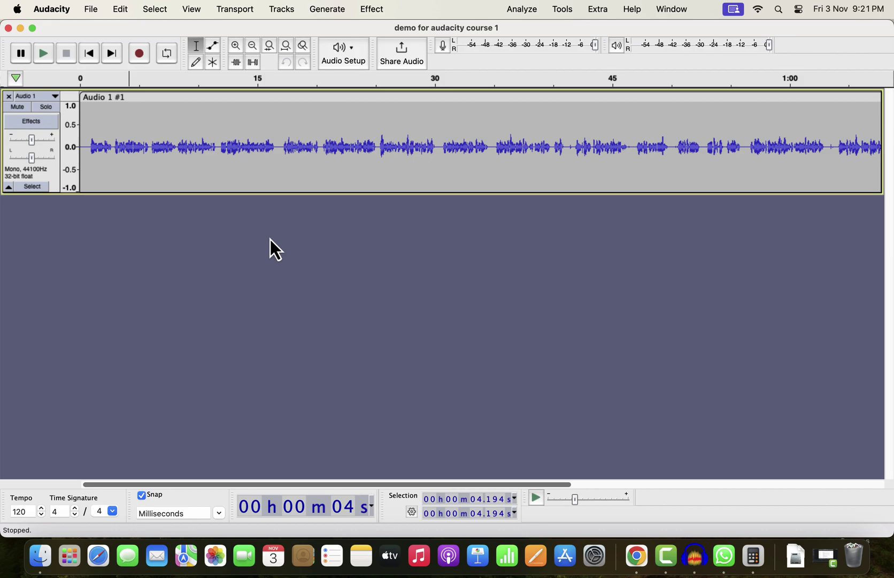
Duplicate the Audio 1 voice track with Cmd+D, solo the top track and select its clip
double_click(261, 160)
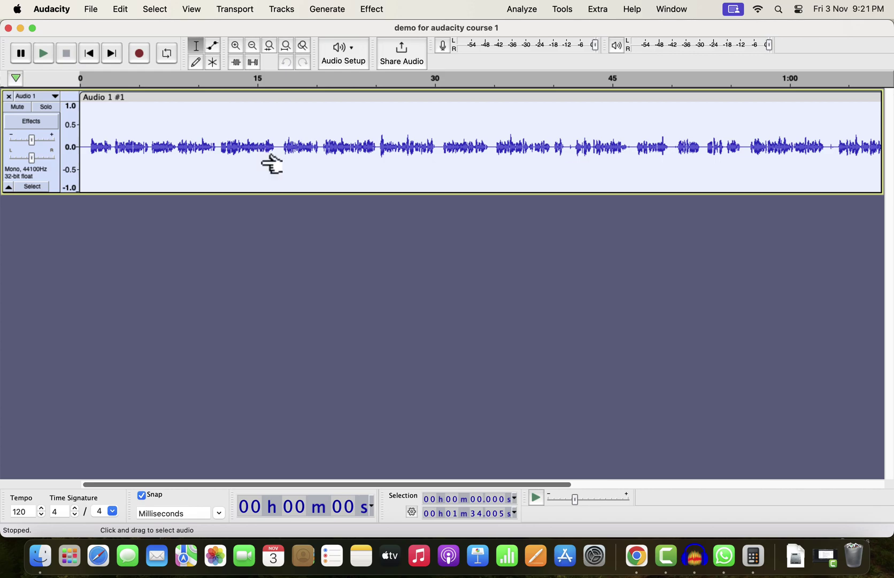
key(super+d)
click(261, 161)
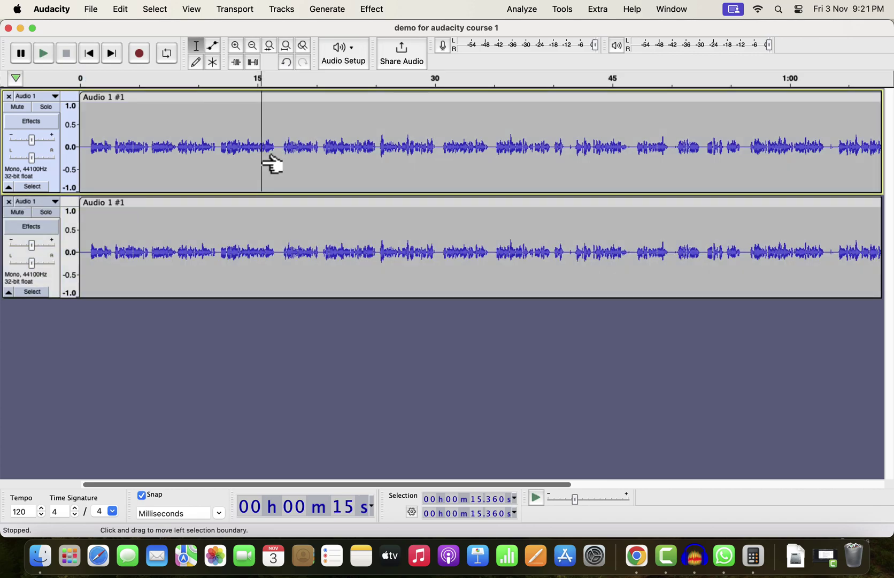
click(46, 107)
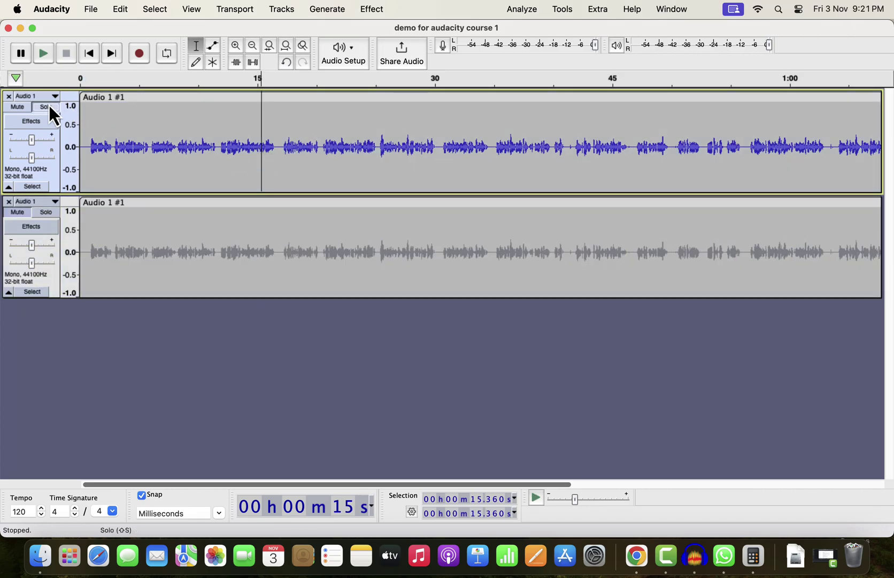
double_click(214, 139)
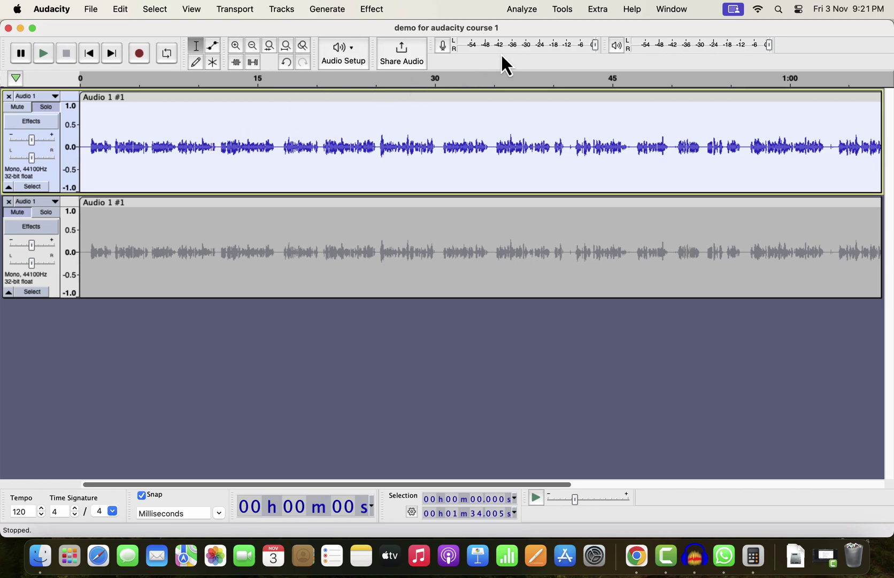
click(569, 10)
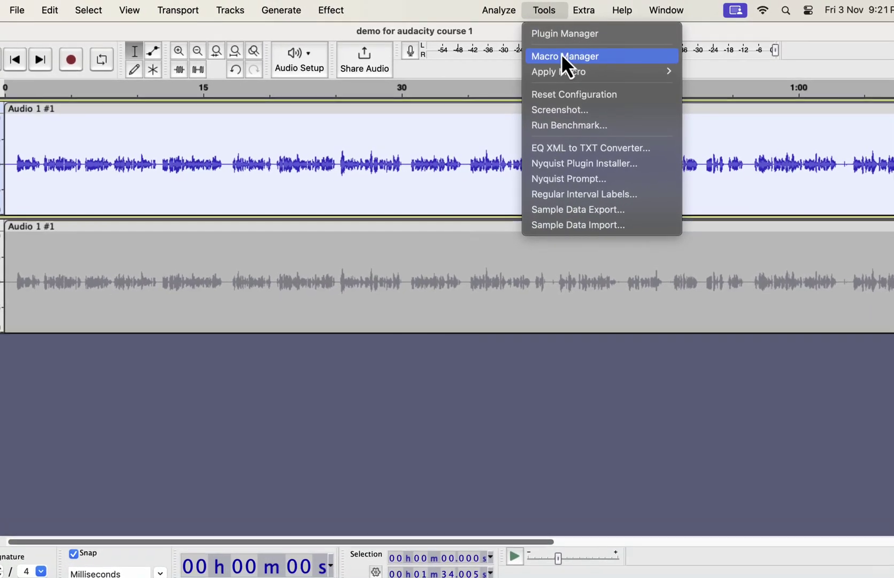
Apply the Clear Vocal Improve Macro from Tools > Apply Macro to the top track
mouse_move(563, 72)
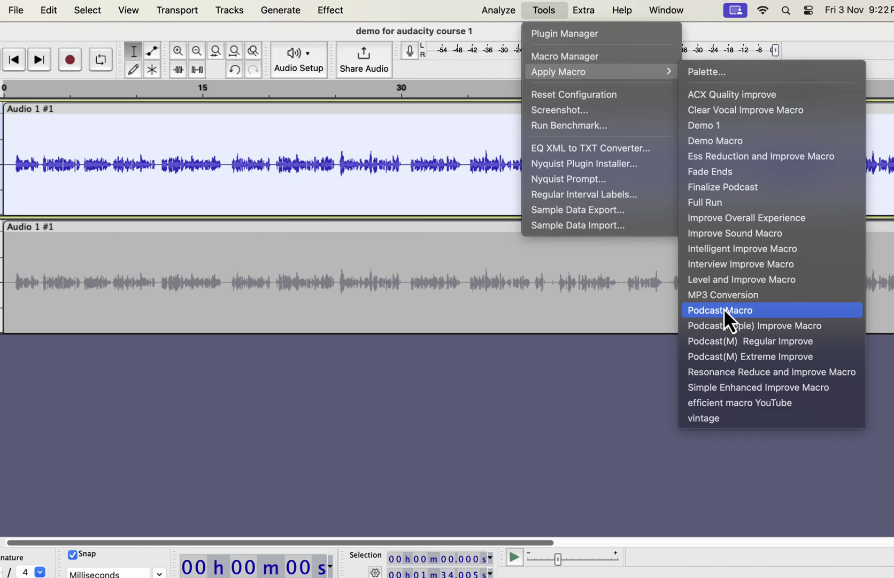
click(715, 111)
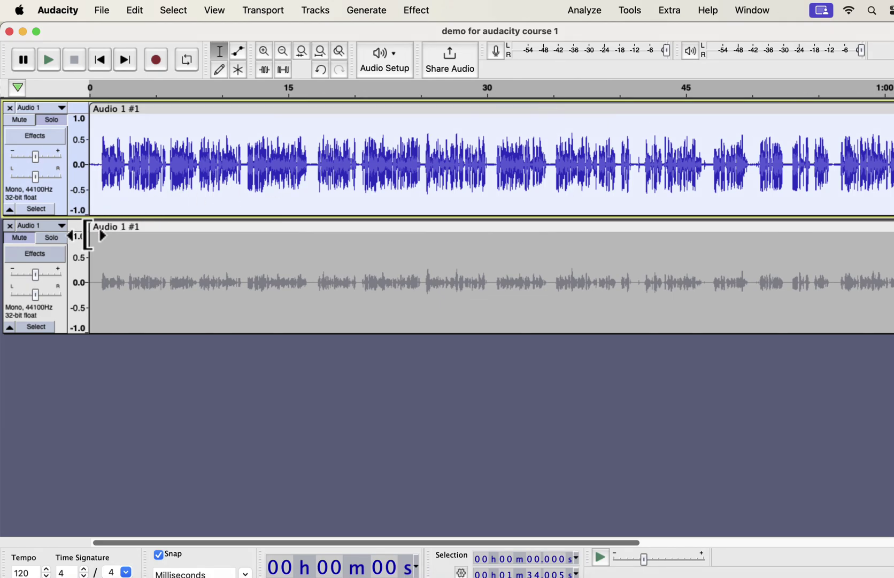
click(55, 242)
click(91, 258)
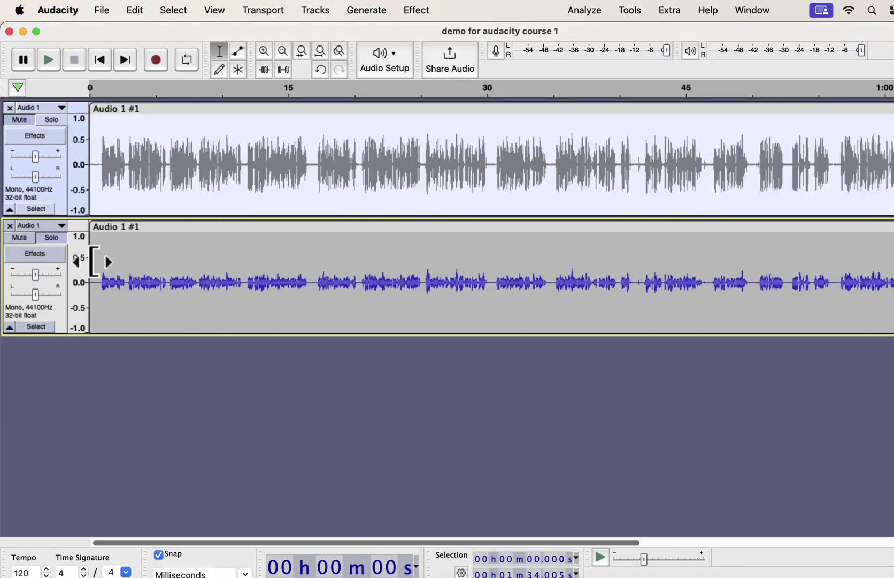
key(space)
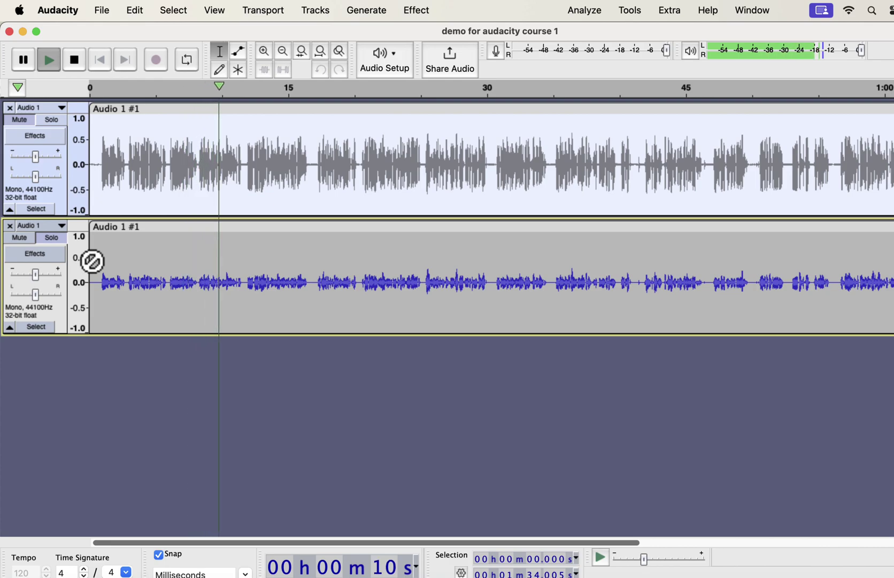
key(space)
click(55, 120)
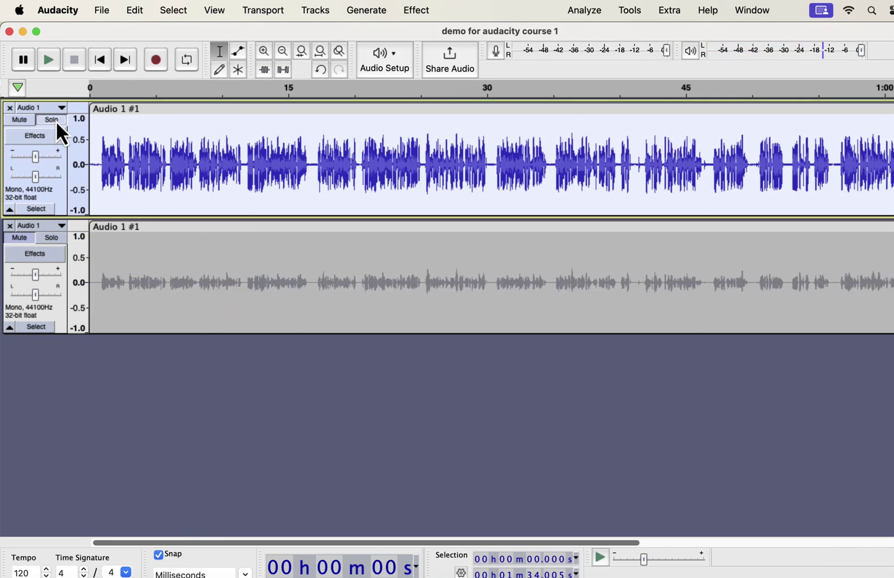
key(space)
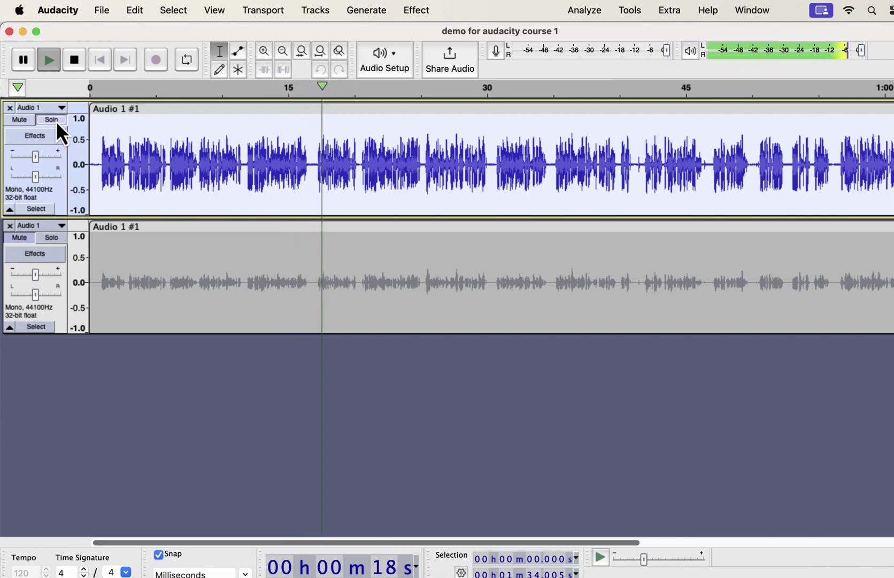
click(52, 238)
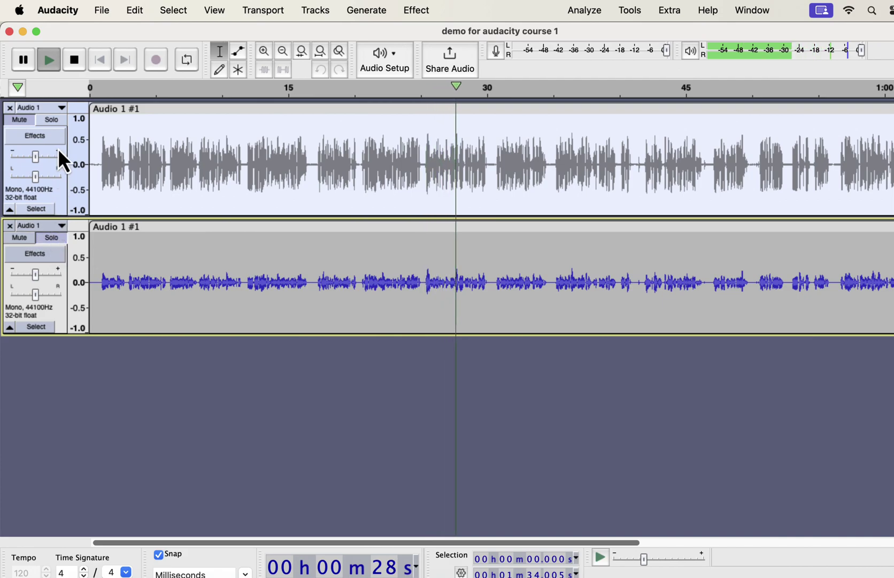
click(57, 121)
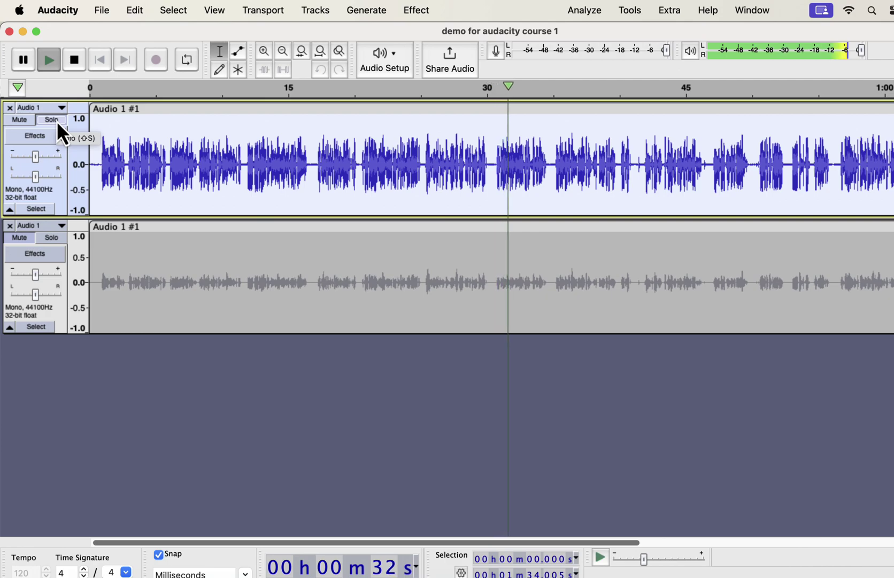
key(space)
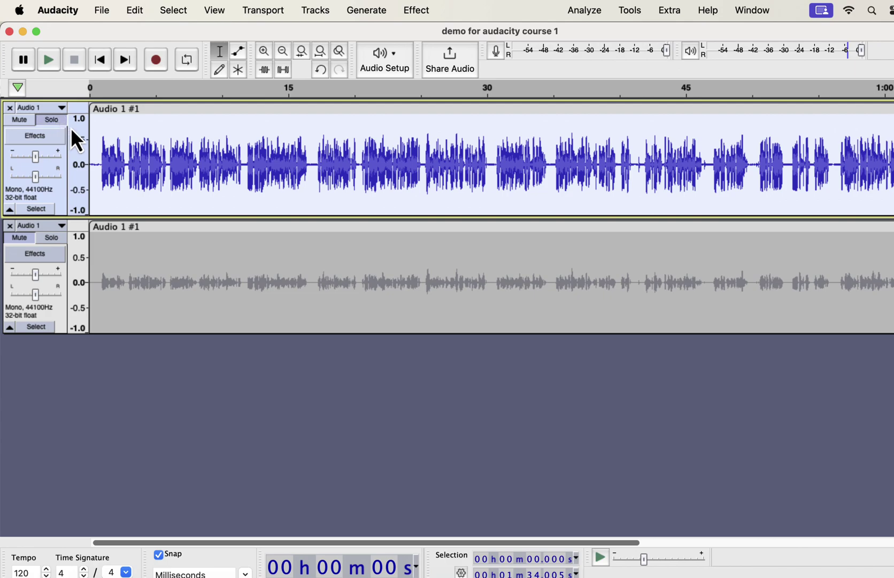
In the Macro Manager, start an import and browse to the Macros and EQs > Macros folder
click(620, 14)
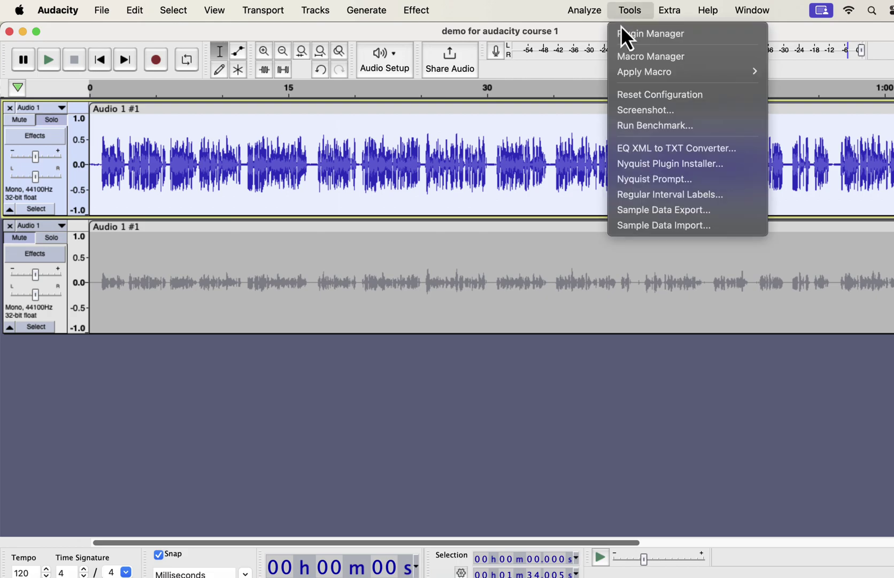
click(625, 56)
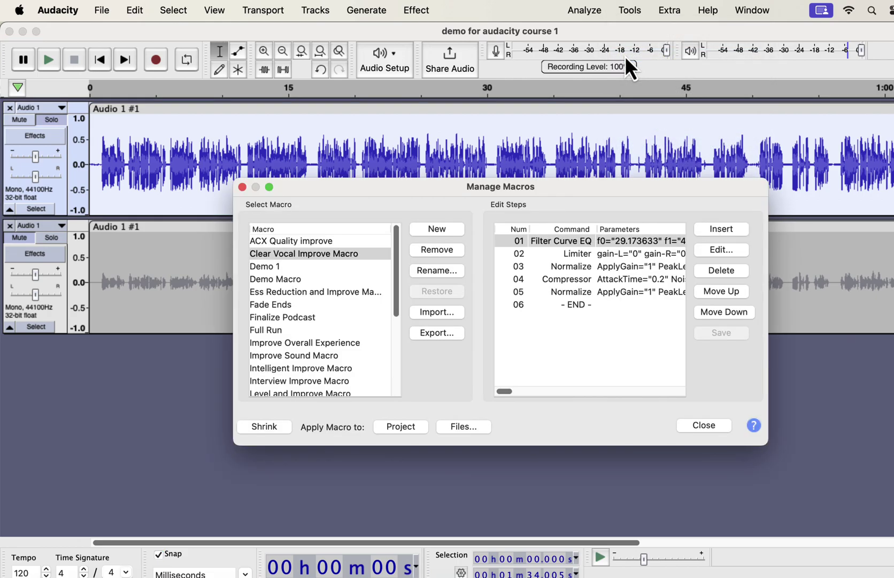
click(423, 312)
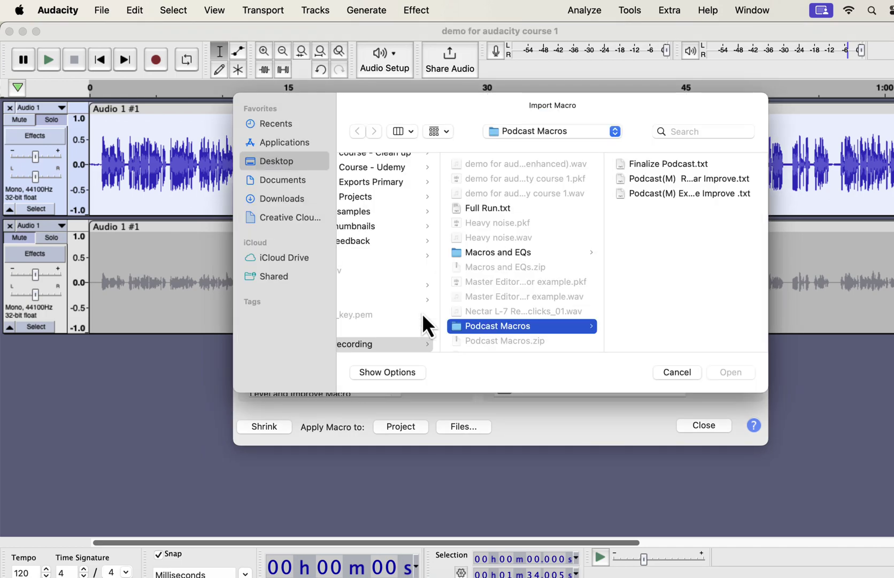
click(515, 256)
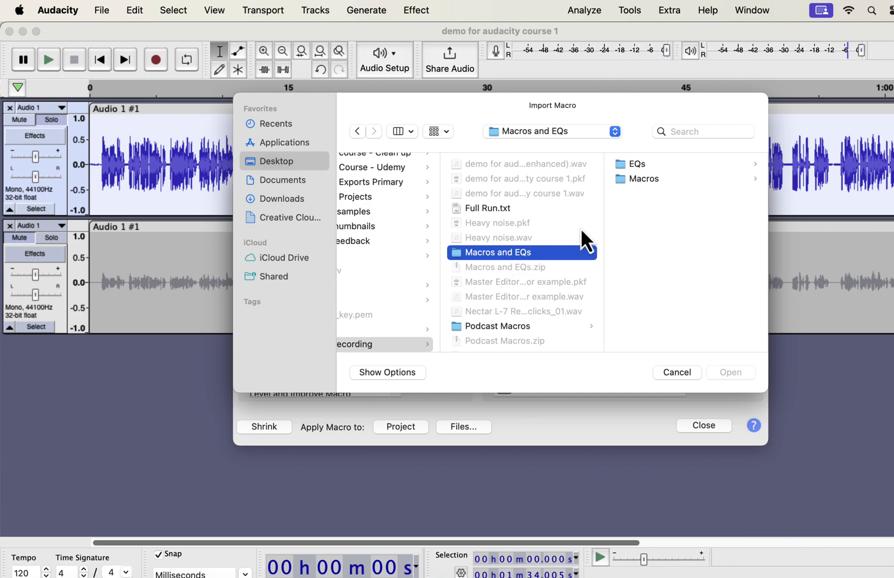
click(661, 180)
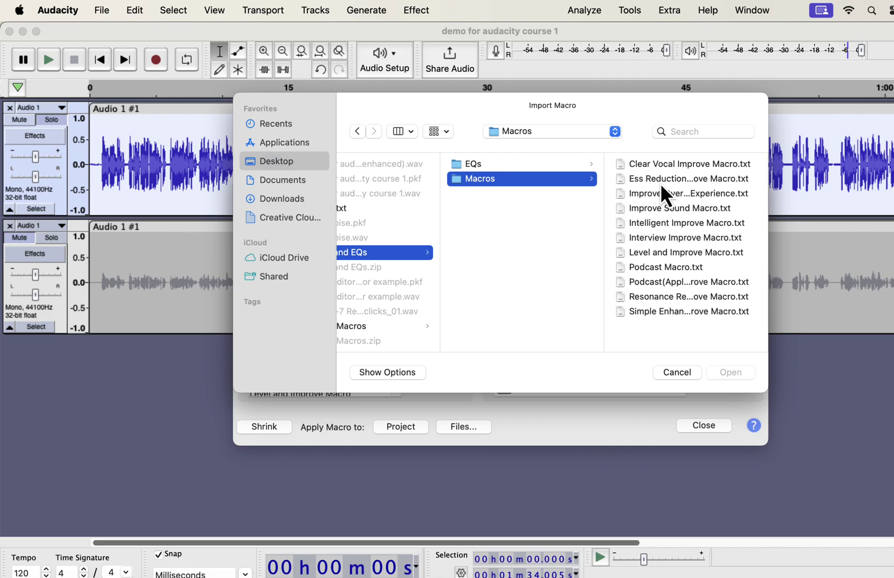
Preview the Clear Vocal, Ess Reduction, Improve, Level and Podcast macro files, then cancel the import
click(659, 164)
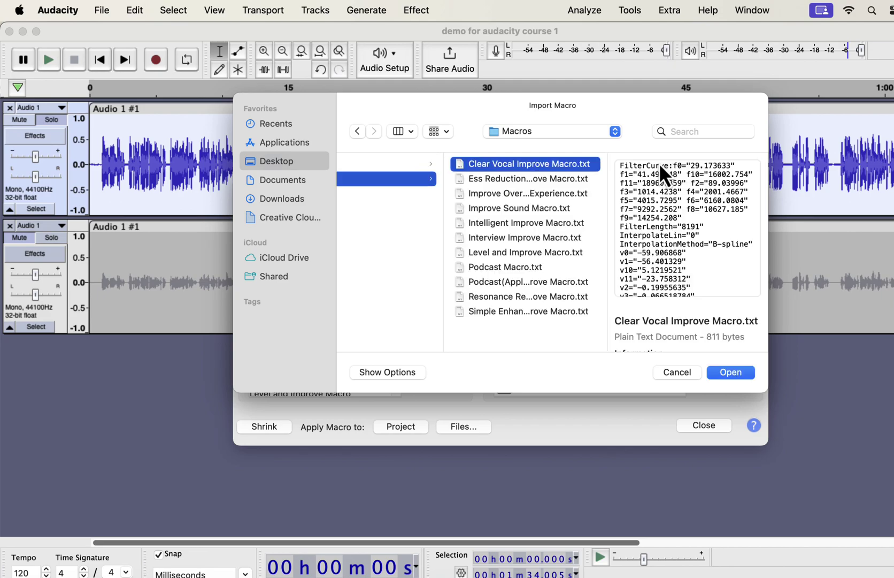
click(589, 182)
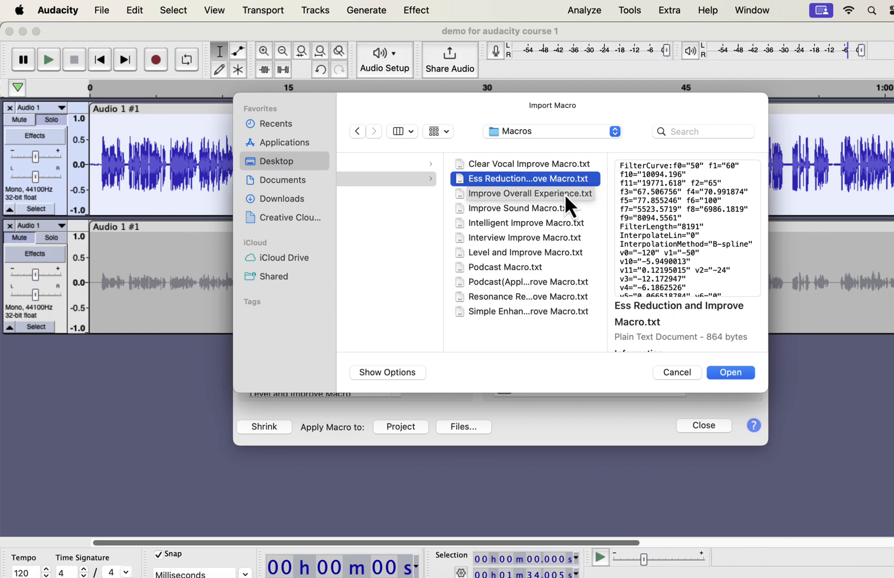
click(565, 194)
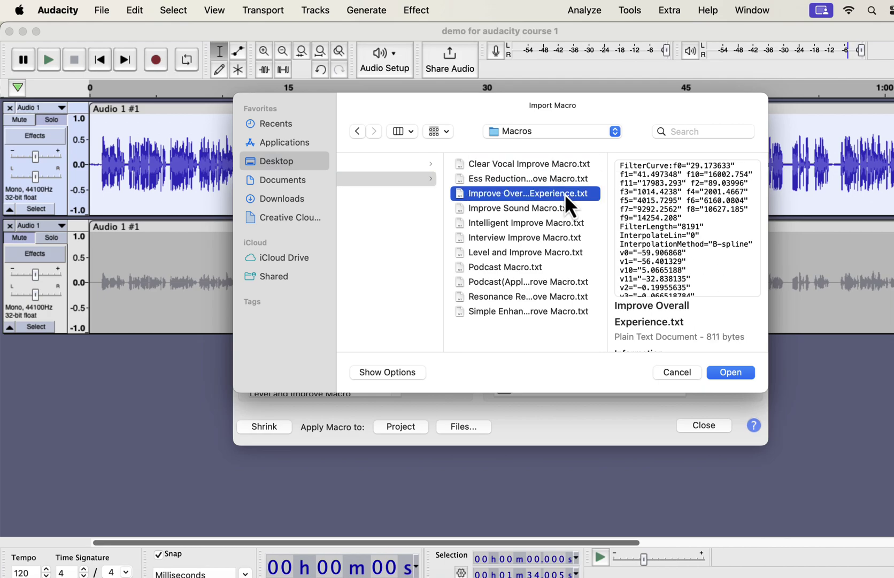
click(529, 209)
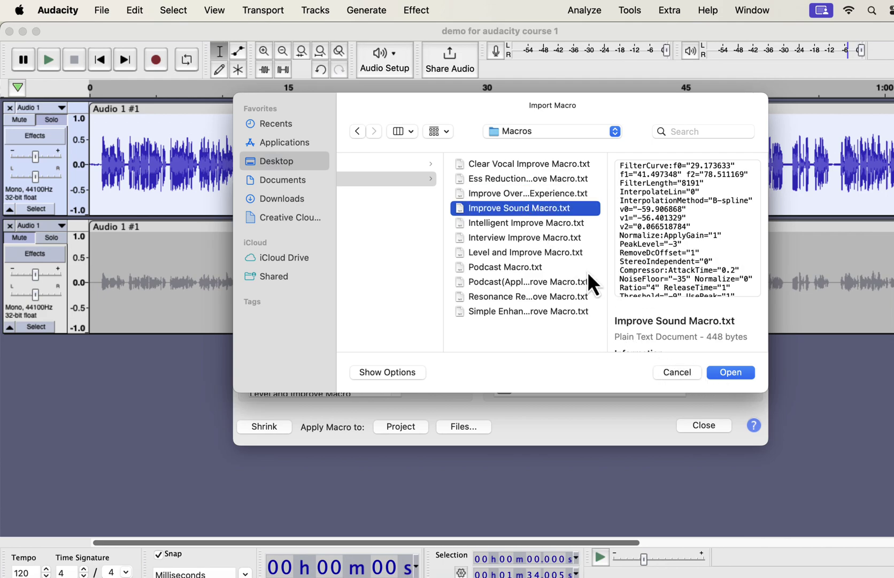
click(547, 252)
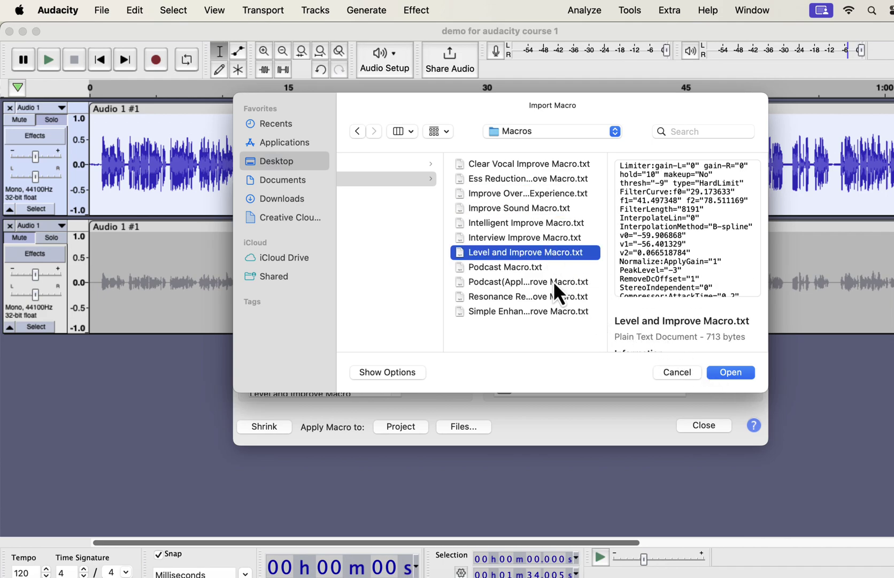
click(529, 266)
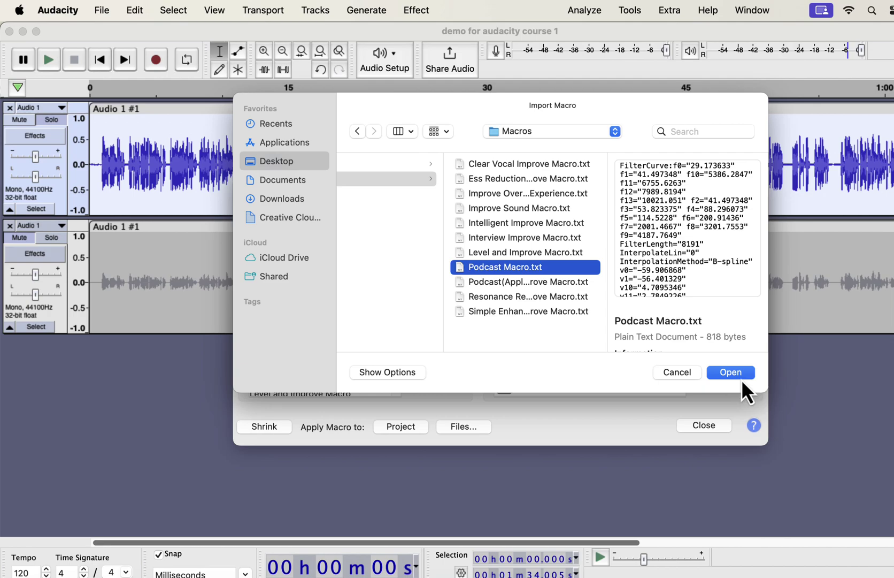
click(687, 377)
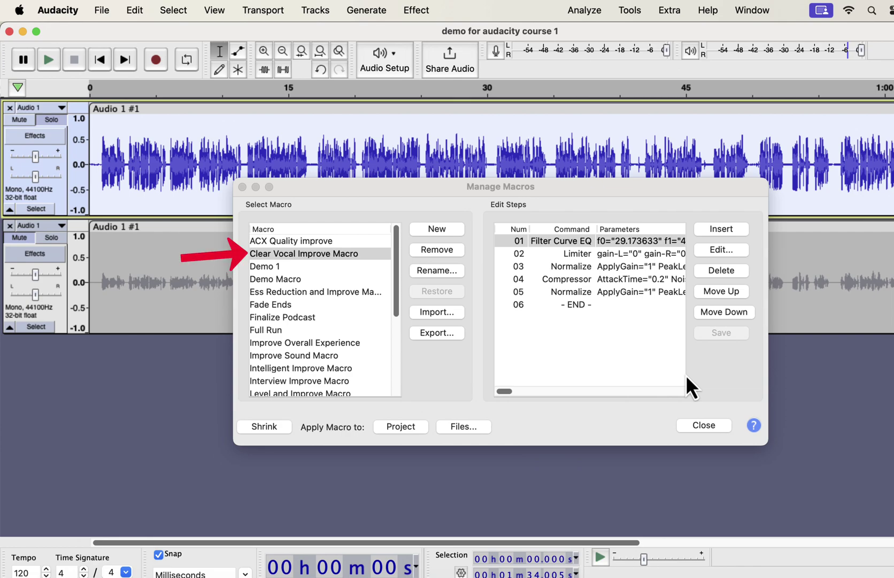
key(super+Tab)
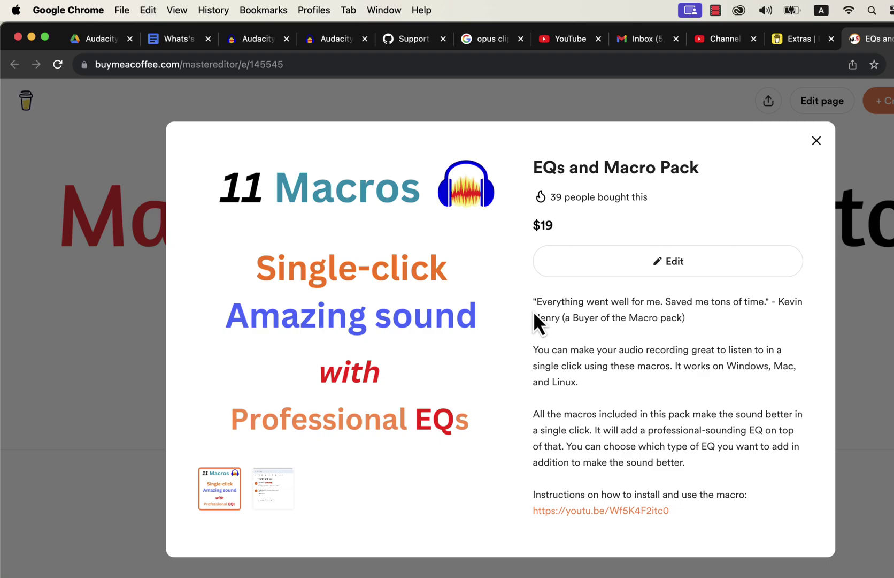
scroll(533, 311, down, 4)
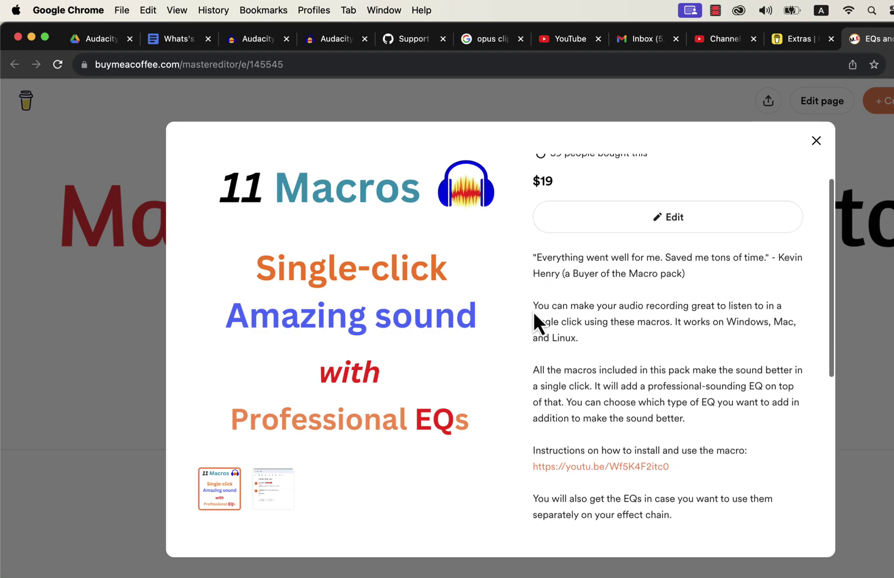